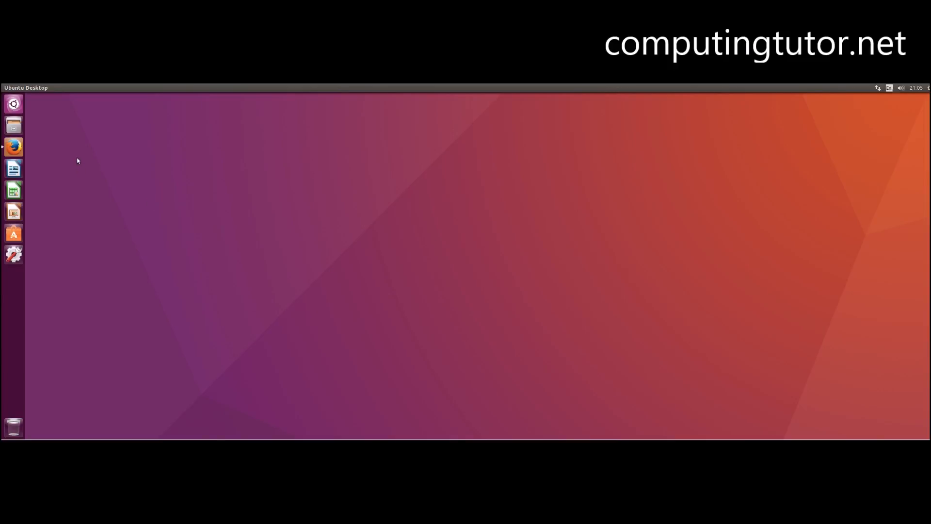
# - Open the Android Studio download page in the browser and save the Linux zip download to disk
pyautogui.click(13, 147)
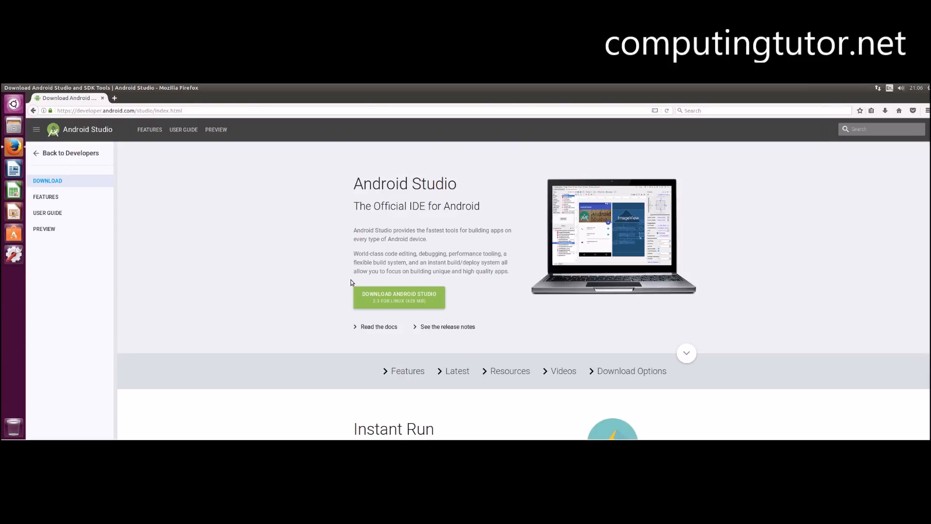
pyautogui.scroll(-1, 493, 283)
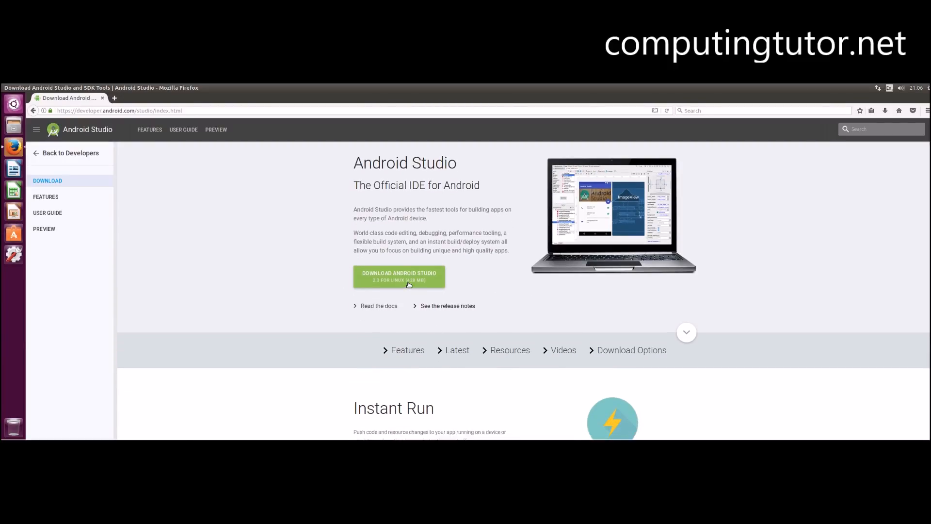
pyautogui.scroll(1, 321, 274)
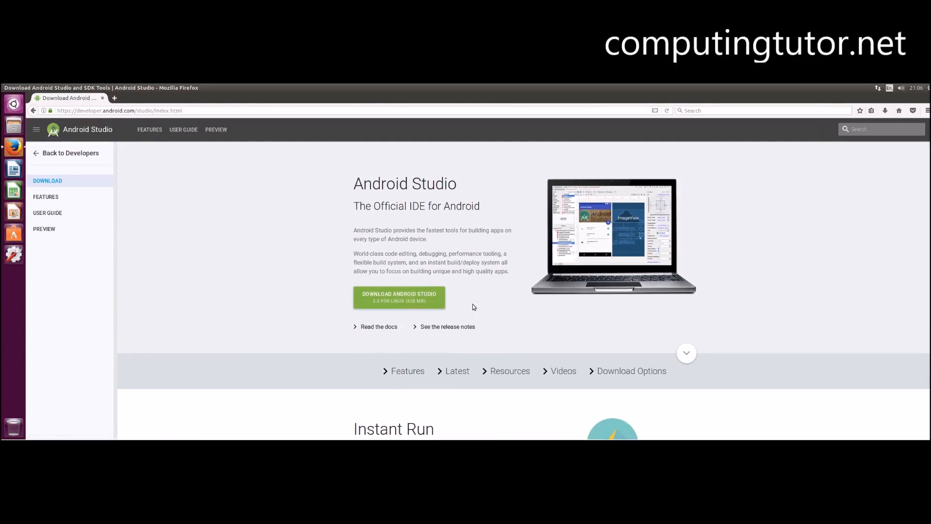
pyautogui.click(432, 301)
pyautogui.click(401, 383)
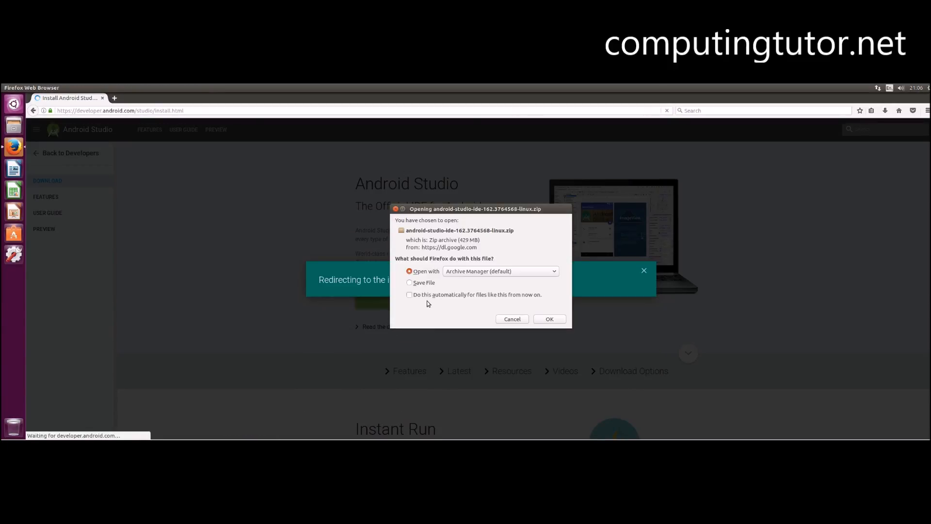
pyautogui.click(410, 282)
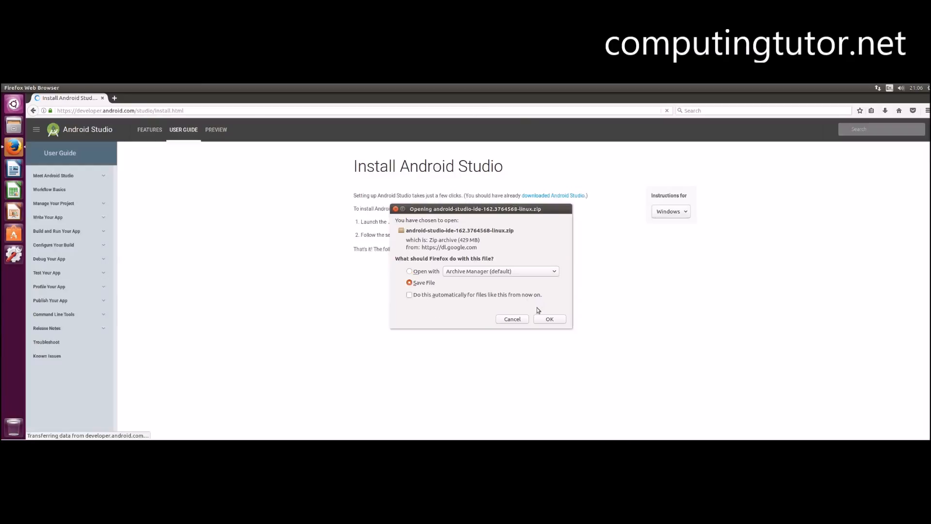
pyautogui.click(549, 319)
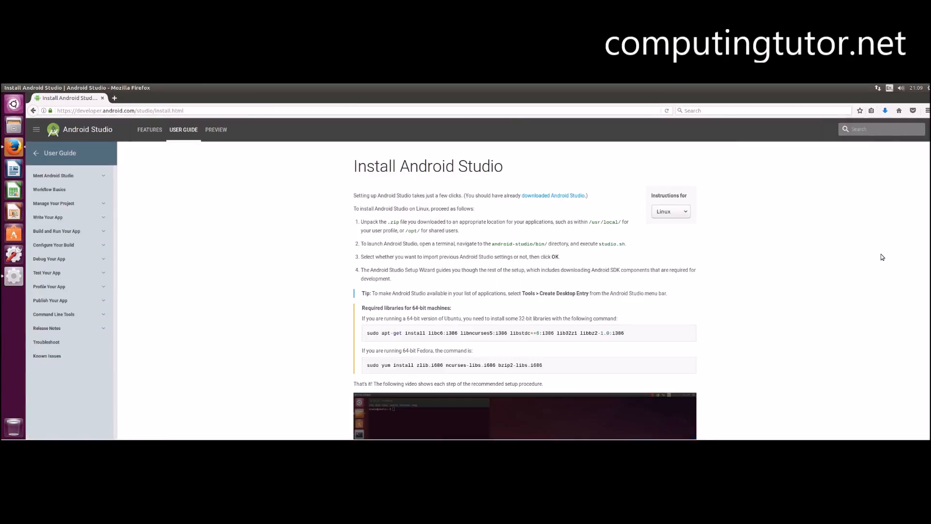
# - Check the browser's downloads list and open the Downloads folder in the file manager
pyautogui.click(886, 112)
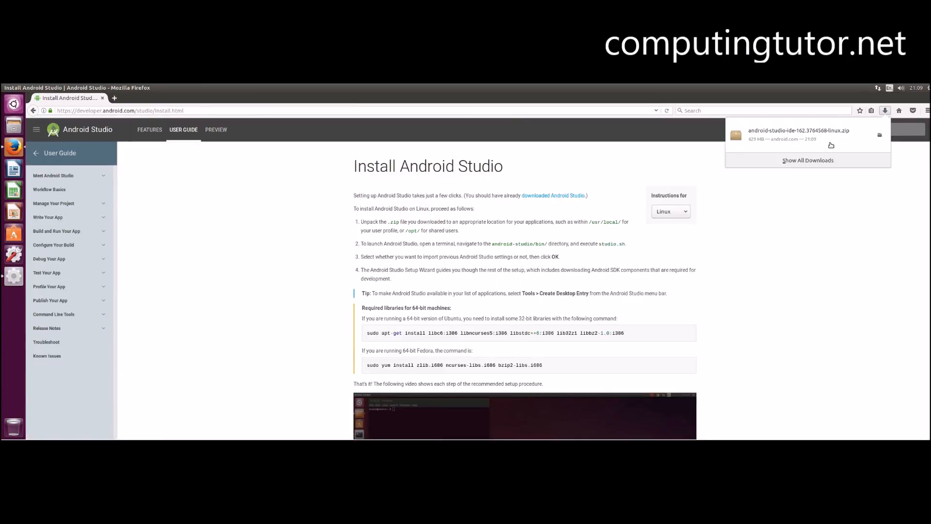
pyautogui.click(817, 210)
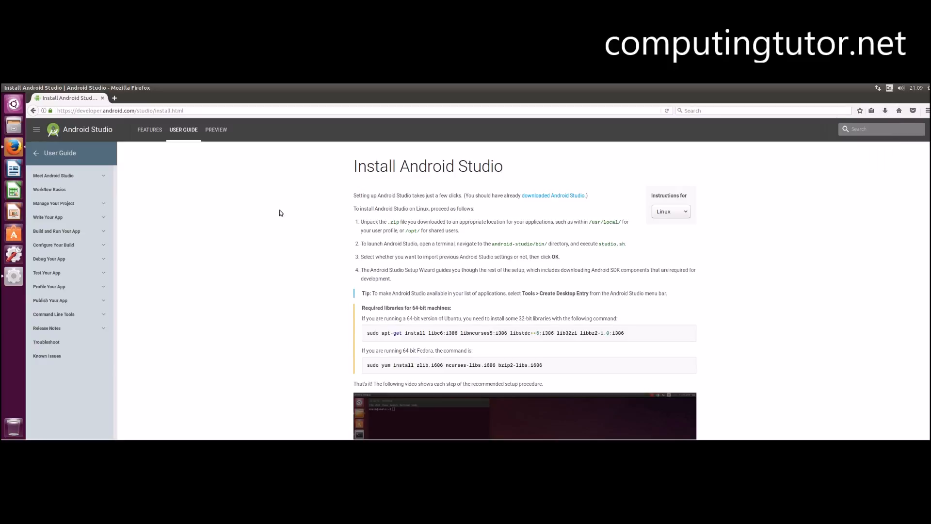
pyautogui.click(21, 123)
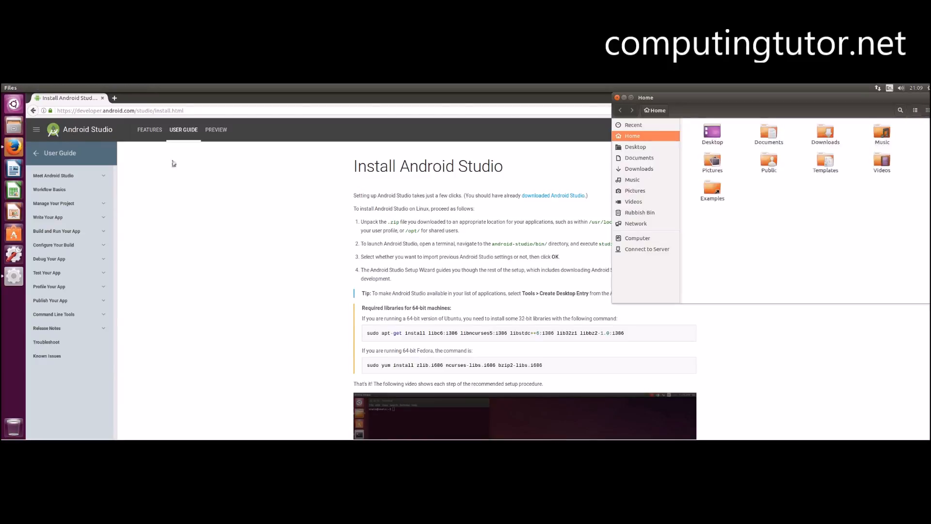
pyautogui.click(639, 169)
pyautogui.moveTo(726, 100); pyautogui.dragTo(546, 134)
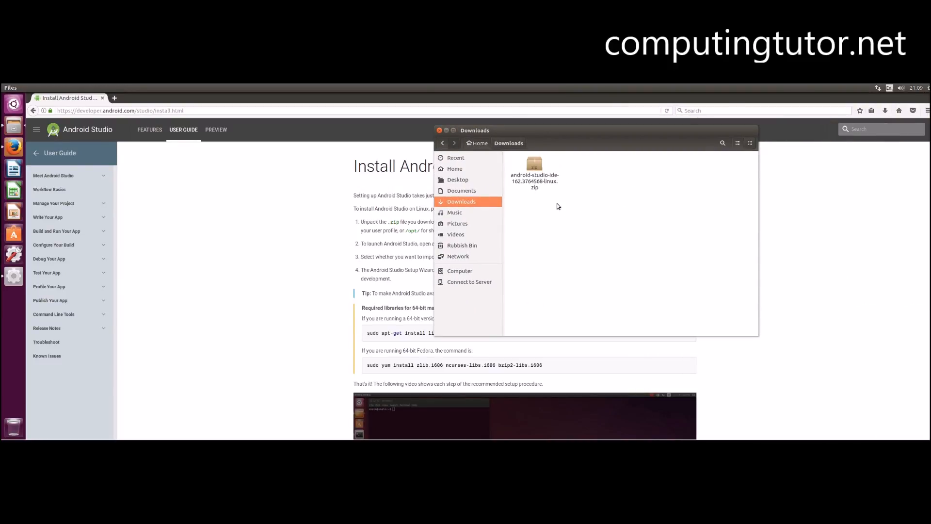
# - Open the android-studio-ide-162.3764568-linux.zip file with Archive Manager
pyautogui.rightClick(533, 181)
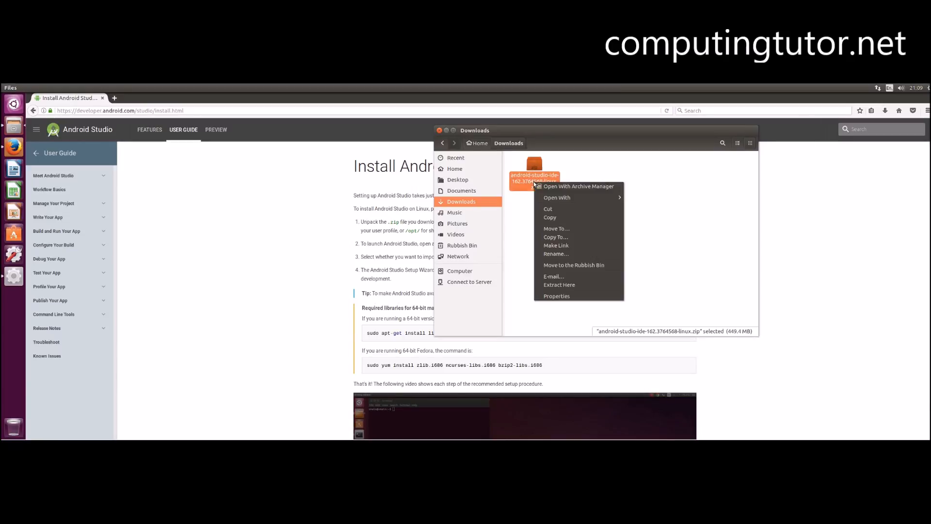
pyautogui.click(564, 188)
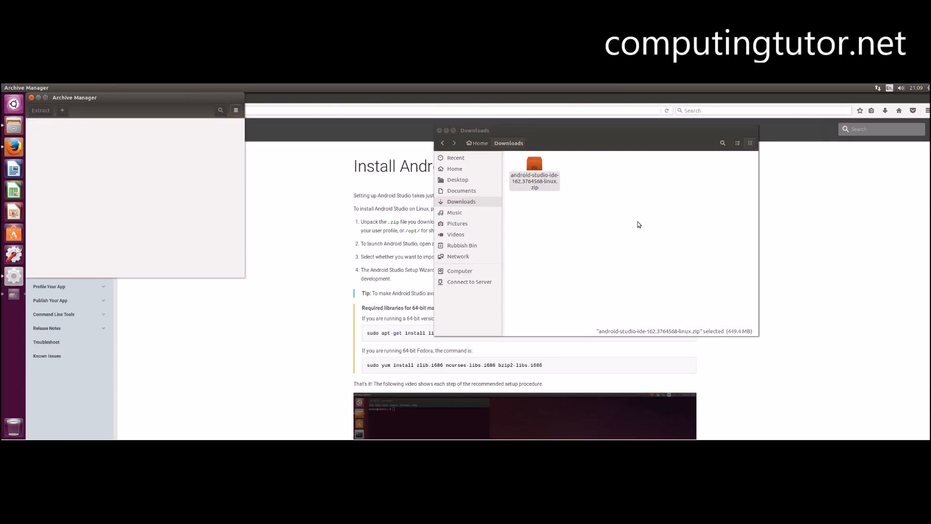
pyautogui.moveTo(123, 96); pyautogui.dragTo(377, 170)
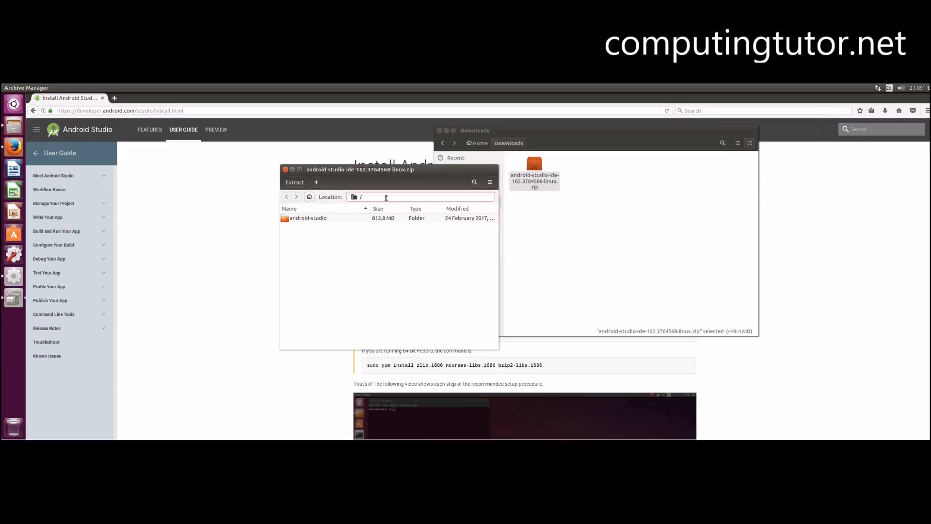
# - Extract all files from the archive into Downloads, then close the archive and file manager windows
pyautogui.hotkey('ctrl', 'e')
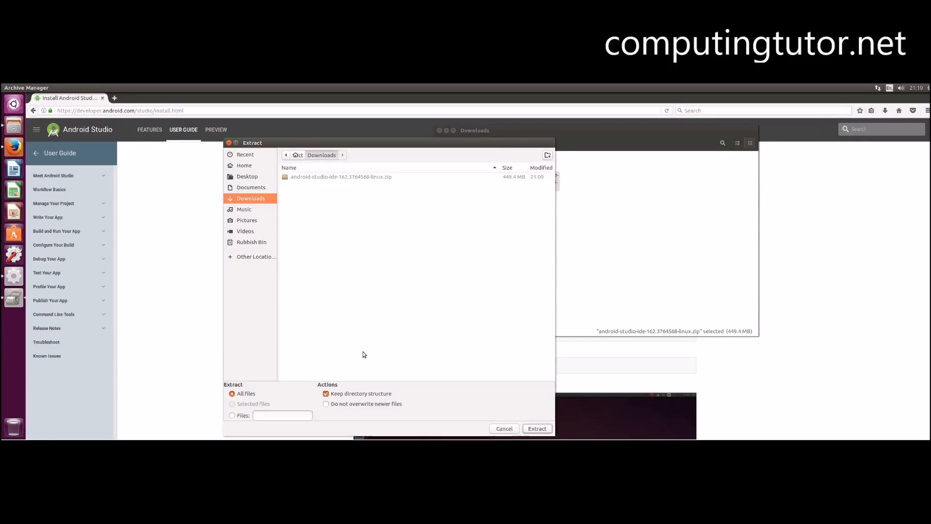
pyautogui.click(537, 429)
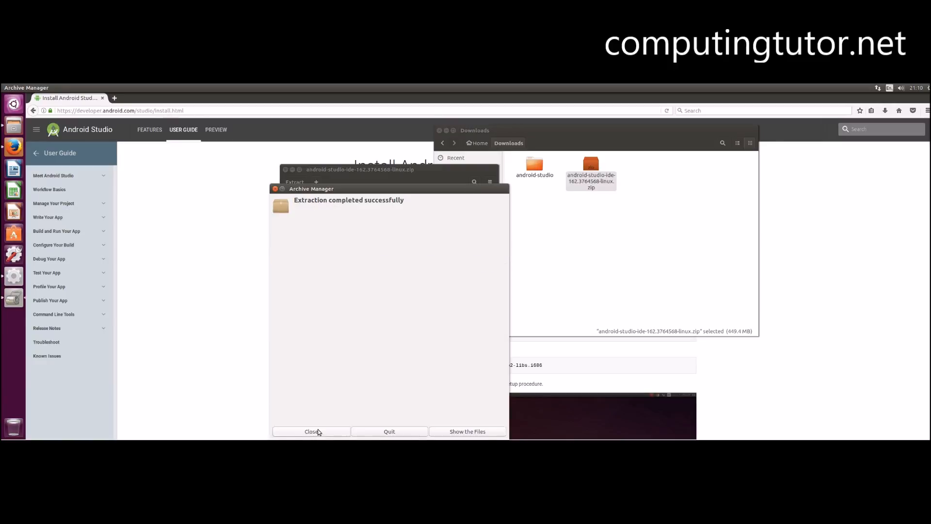
pyautogui.click(310, 431)
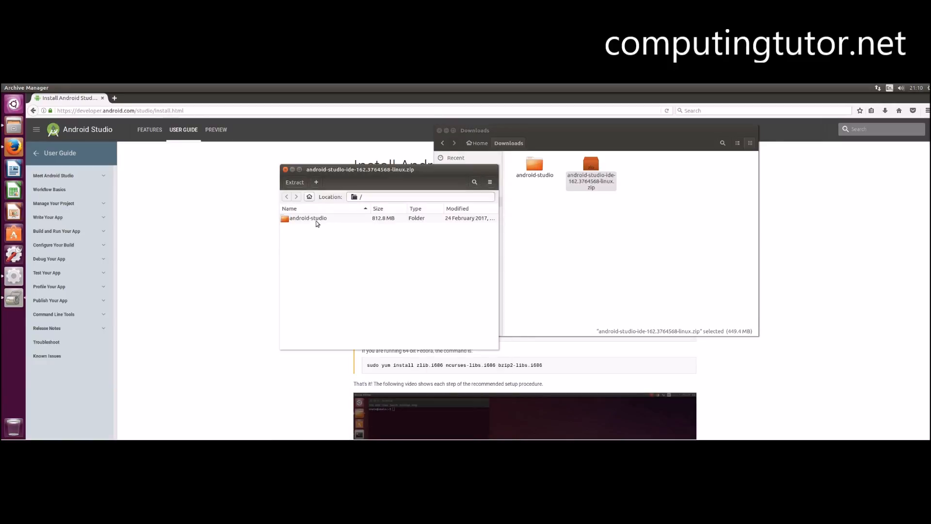
pyautogui.click(285, 170)
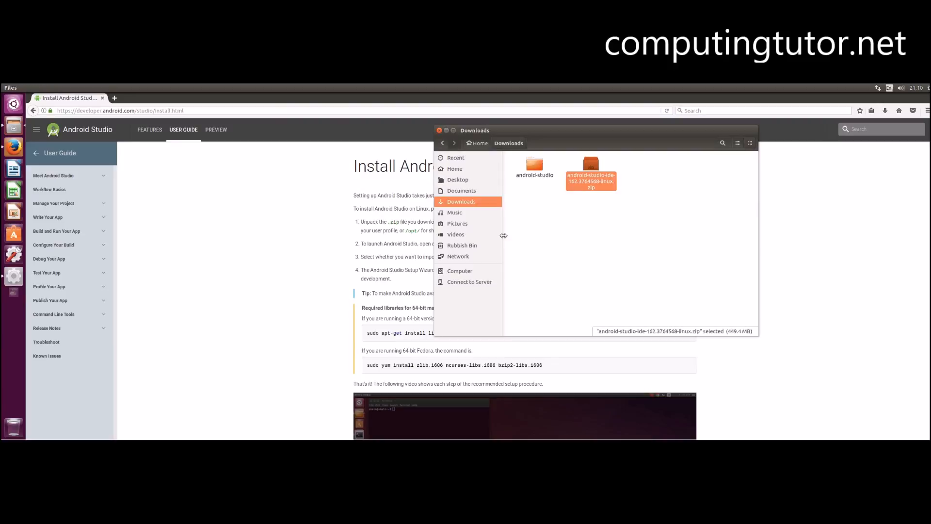
pyautogui.moveTo(576, 136); pyautogui.dragTo(442, 152)
pyautogui.click(312, 147)
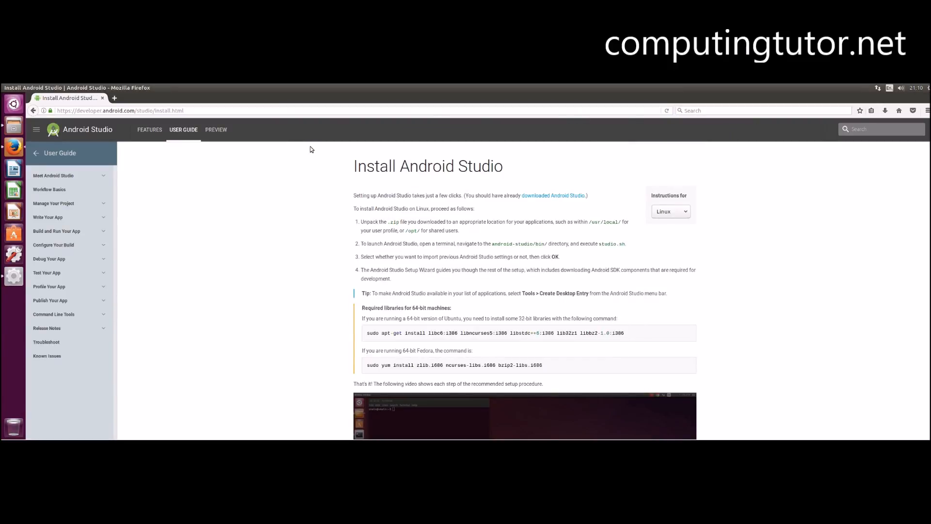
# - Open a terminal and change the directory to ~/Downloads/
pyautogui.hotkey('ctrl', 'alt', 't')
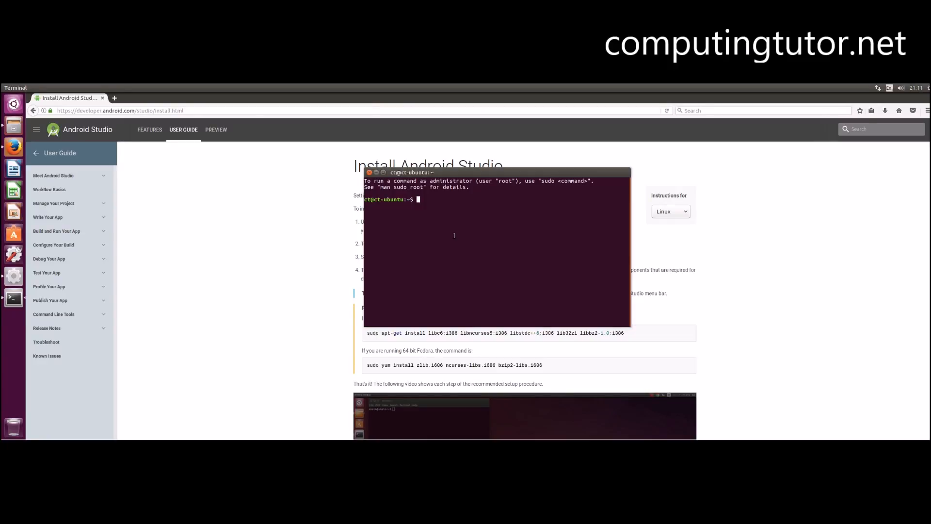
pyautogui.write('cd ~/Downloads/')
pyautogui.press('Return')
# - List the folder and move the android-studio folder to /usr/local/ with sudo, entering the account password
pyautogui.write('ls')
pyautogui.press('Return')
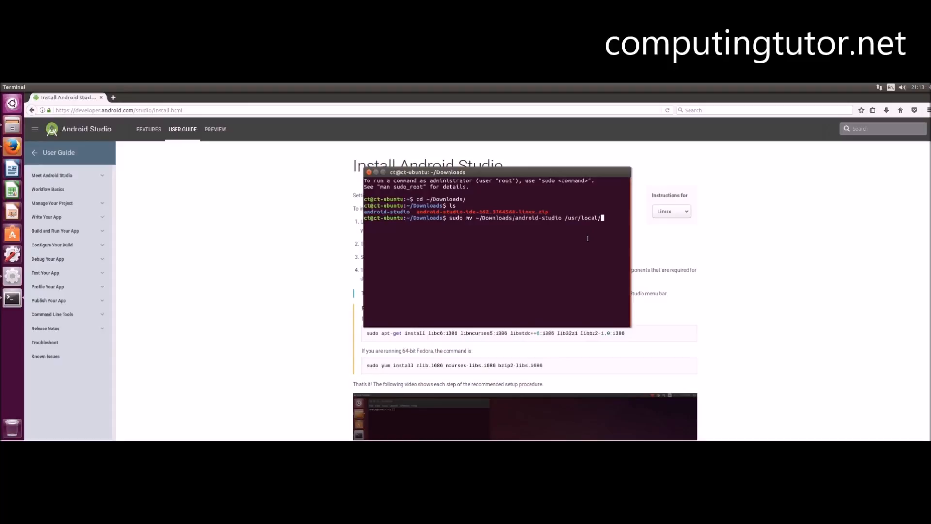
pyautogui.press('Return')
pyautogui.press('Return')
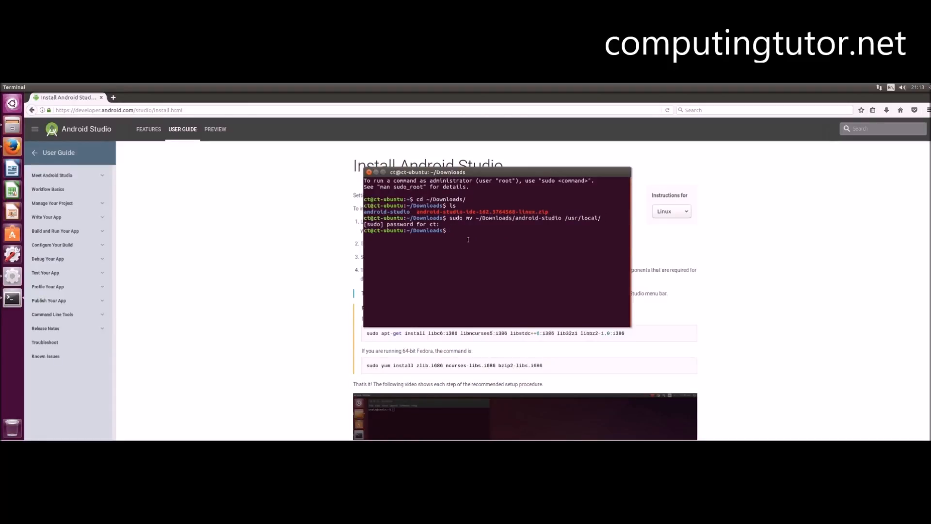
# - Change to /usr/local/android-studio/bin and try running studio.sh
pyautogui.write('cd /usr/local/android-studio/')
pyautogui.write('bin')
pyautogui.press('Return')
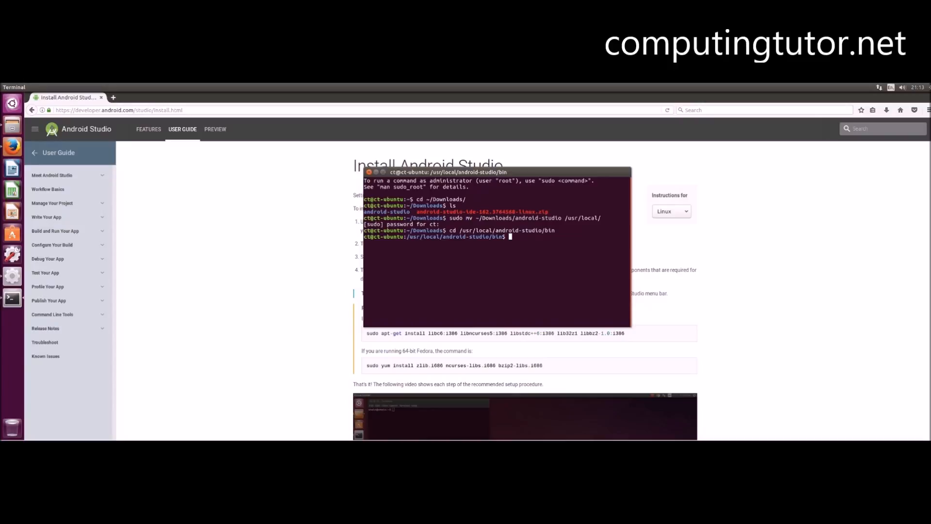
pyautogui.write('studio.sh')
pyautogui.press('Return')
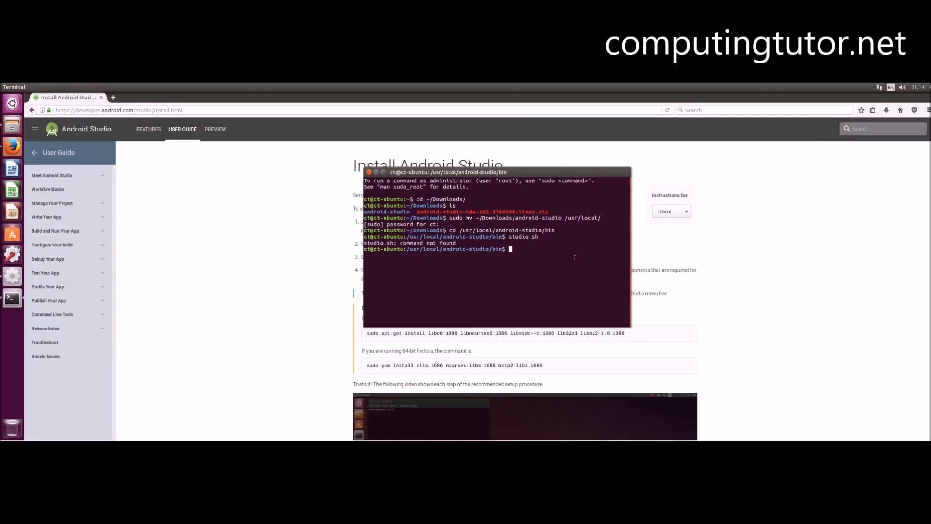
# - Launch ./studio.sh and continue without importing settings from a previous Studio version
pyautogui.write('./studio.sh')
pyautogui.press('Return')
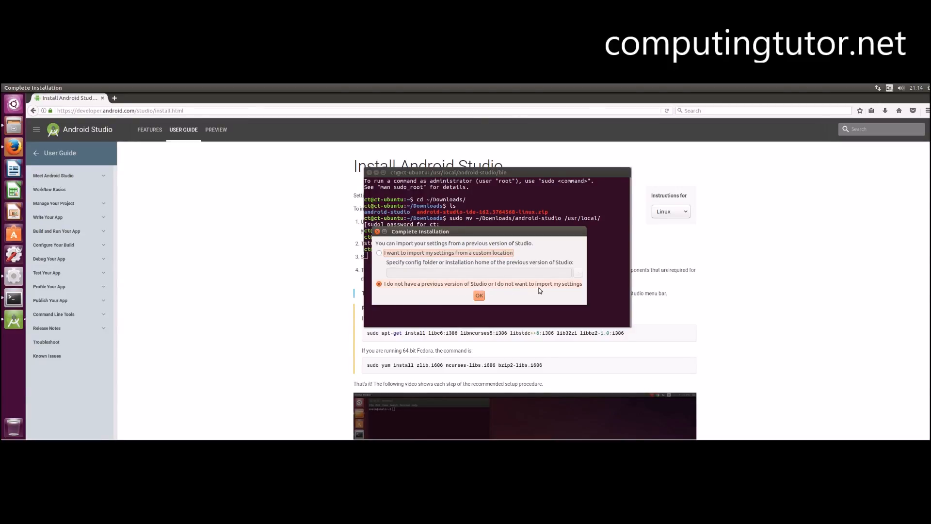
pyautogui.click(476, 294)
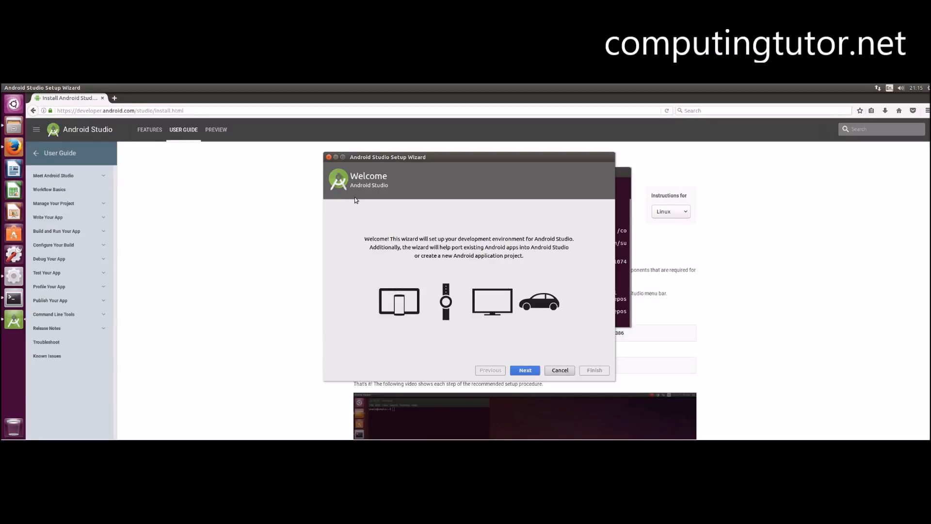
# - Run the Setup Wizard with the Standard install type, show the component download details, and finish
pyautogui.click(525, 369)
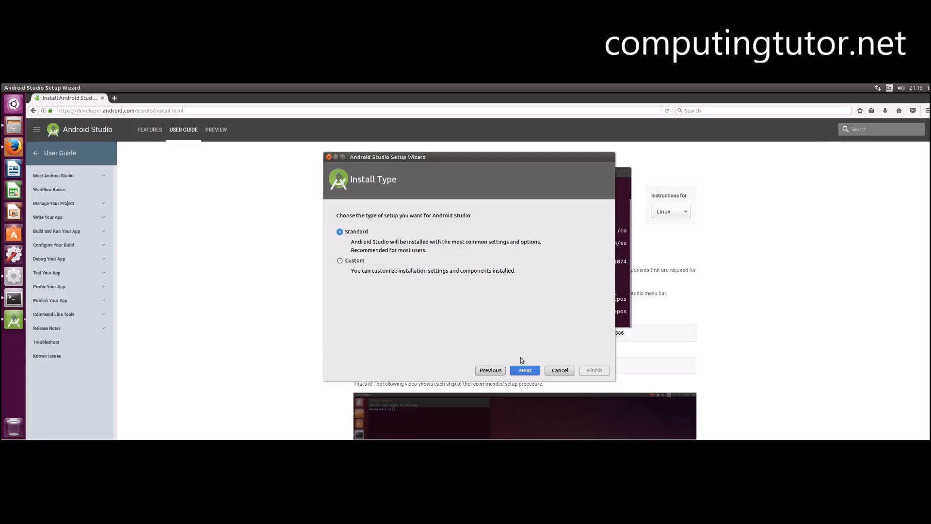
pyautogui.click(525, 371)
pyautogui.click(525, 371)
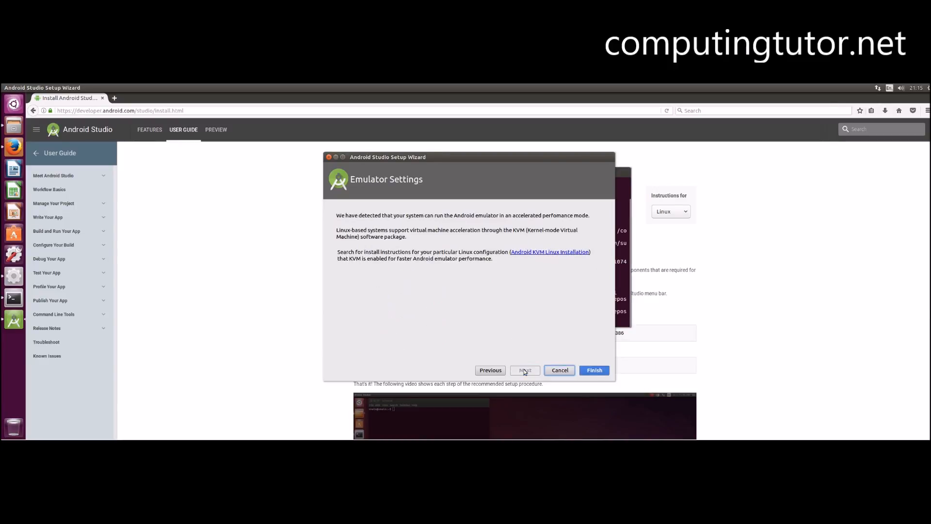
pyautogui.click(594, 370)
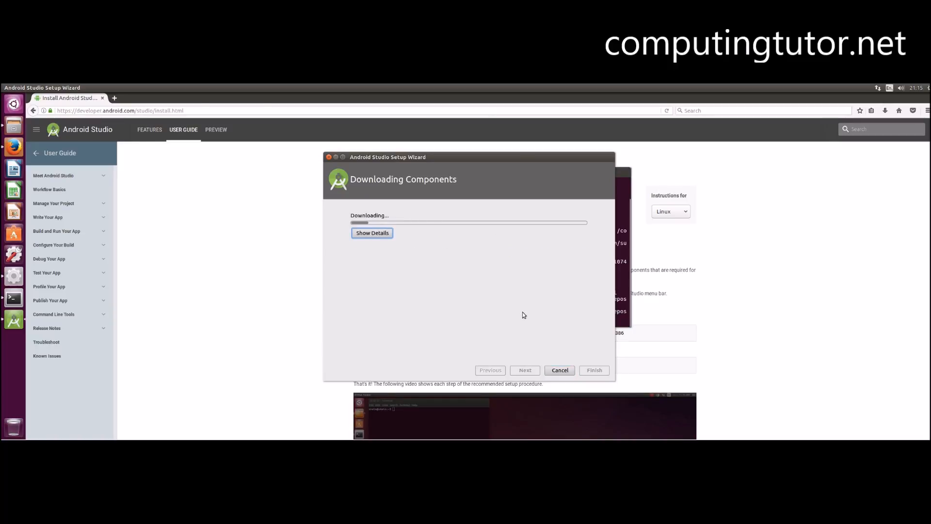
pyautogui.click(378, 235)
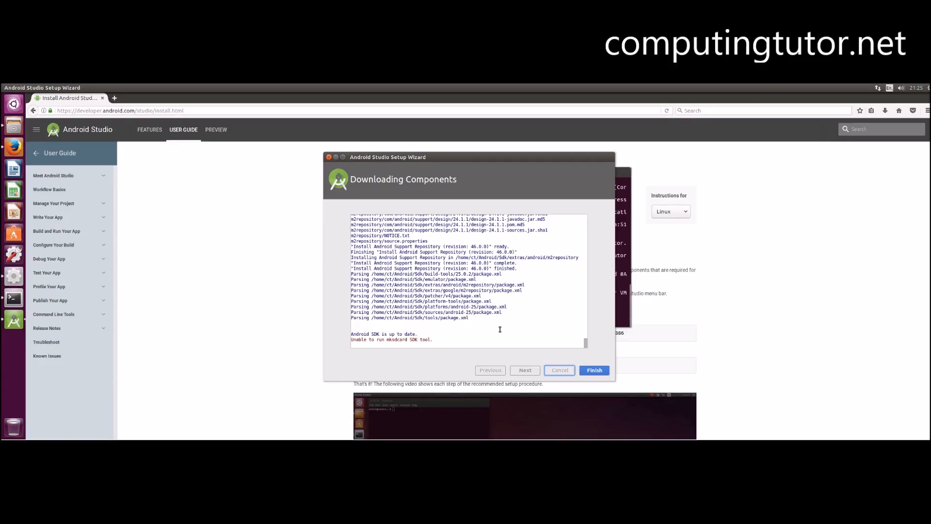
pyautogui.click(595, 370)
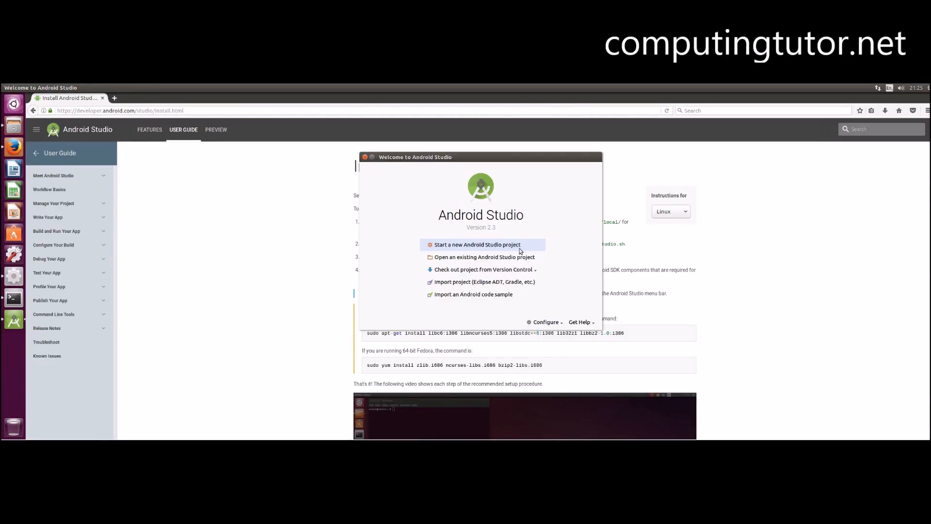
# - Start a new project named TestApp and keep the default Phone and Tablet target with minimum API 15
pyautogui.click(465, 248)
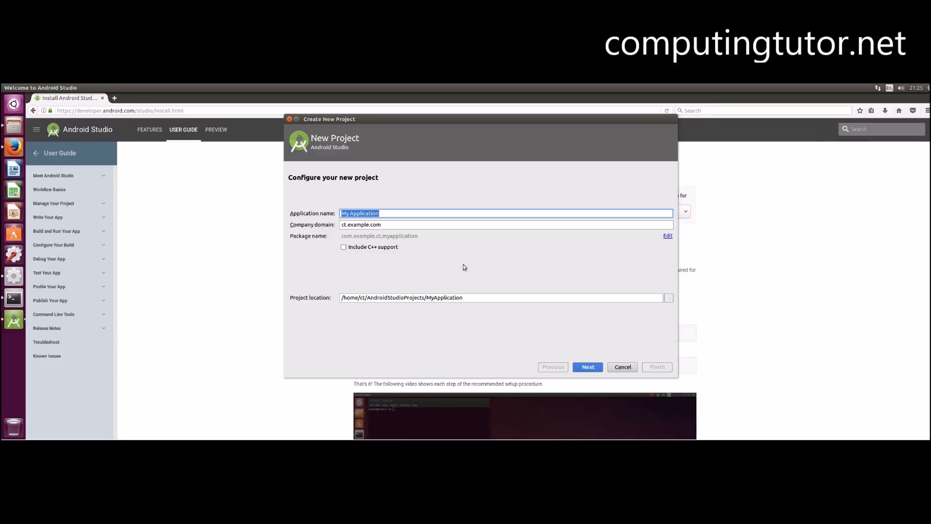
pyautogui.write('Test')
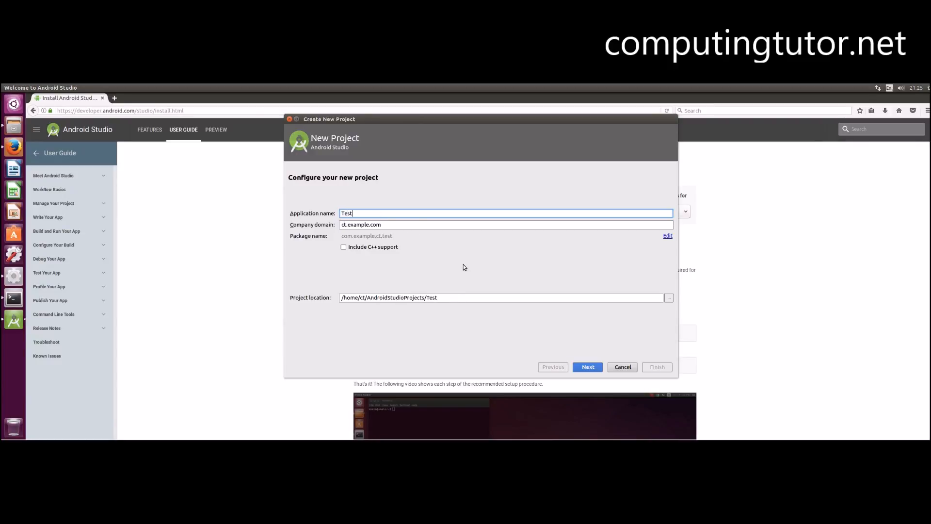
pyautogui.write('App')
pyautogui.click(595, 367)
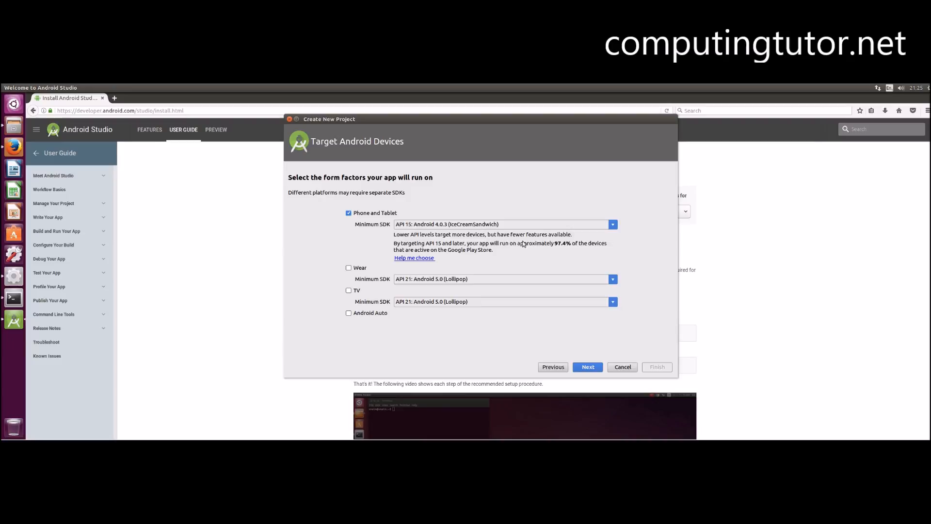
pyautogui.click(589, 367)
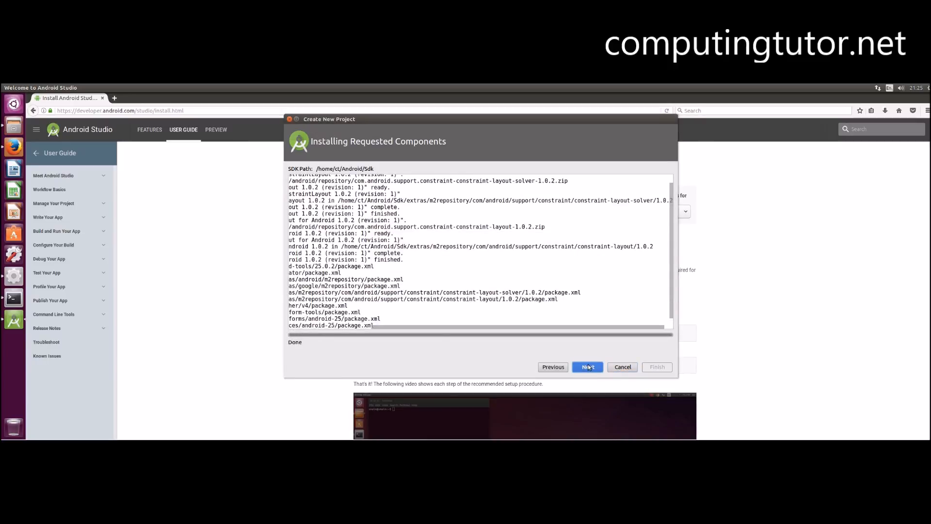
pyautogui.click(588, 368)
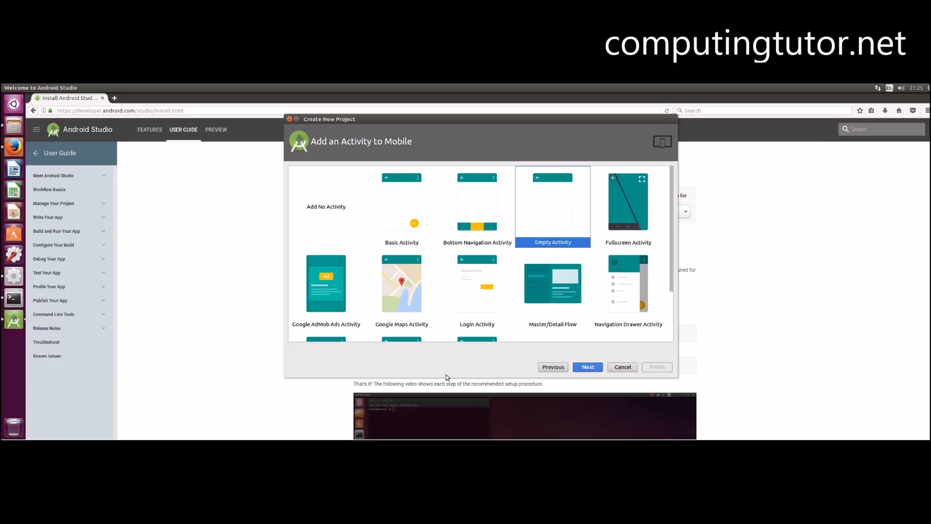
# - Create the project from the Basic Activity template with the default MainActivity names, then close the tip dialog
pyautogui.doubleClick(407, 208)
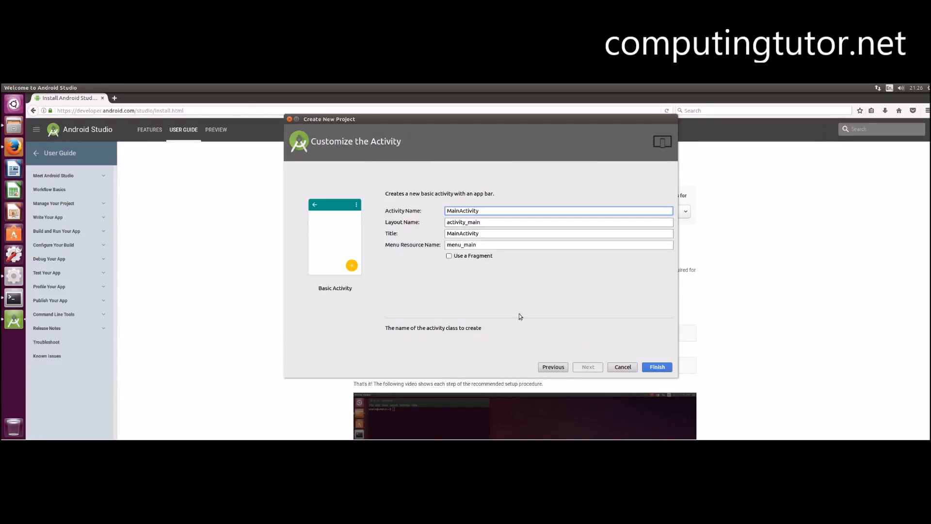
pyautogui.click(657, 367)
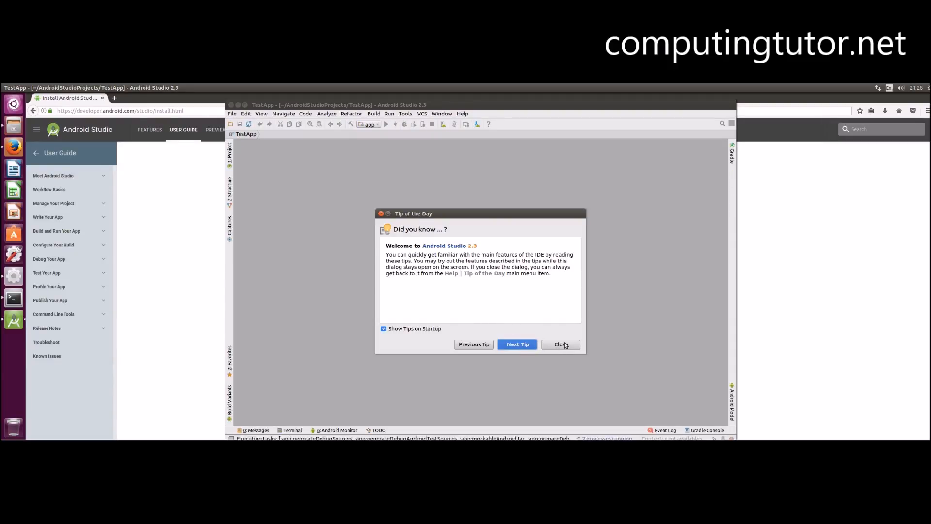
pyautogui.click(563, 344)
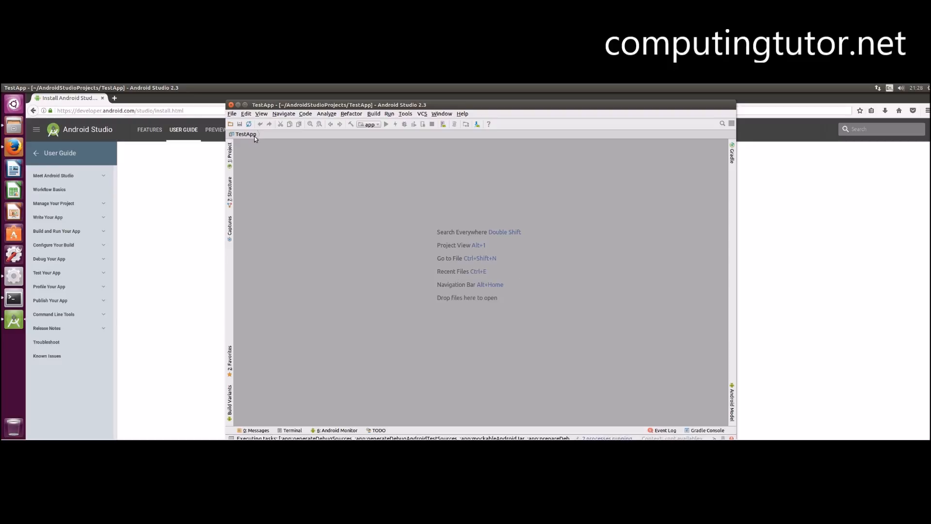
# - Maximize the Studio window, show the Project view, and expand the app, java, res and layout folders
pyautogui.click(231, 154)
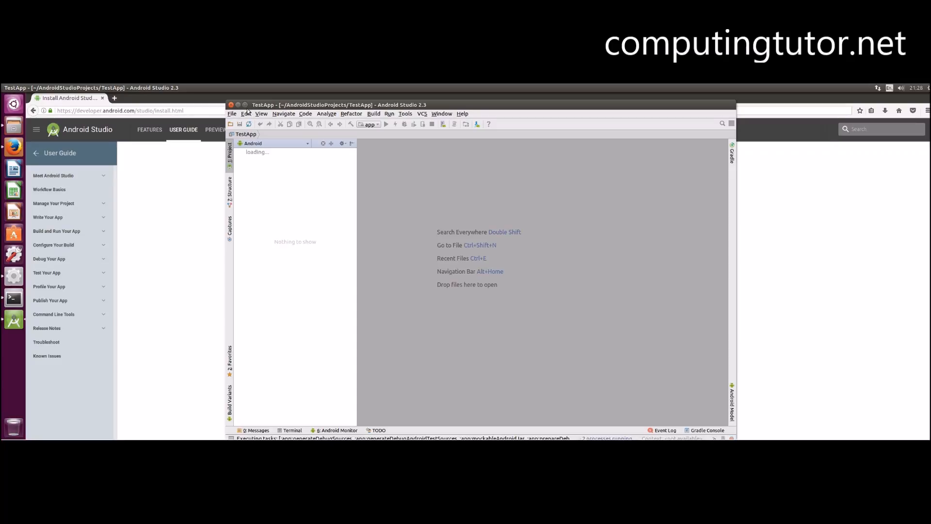
pyautogui.click(245, 105)
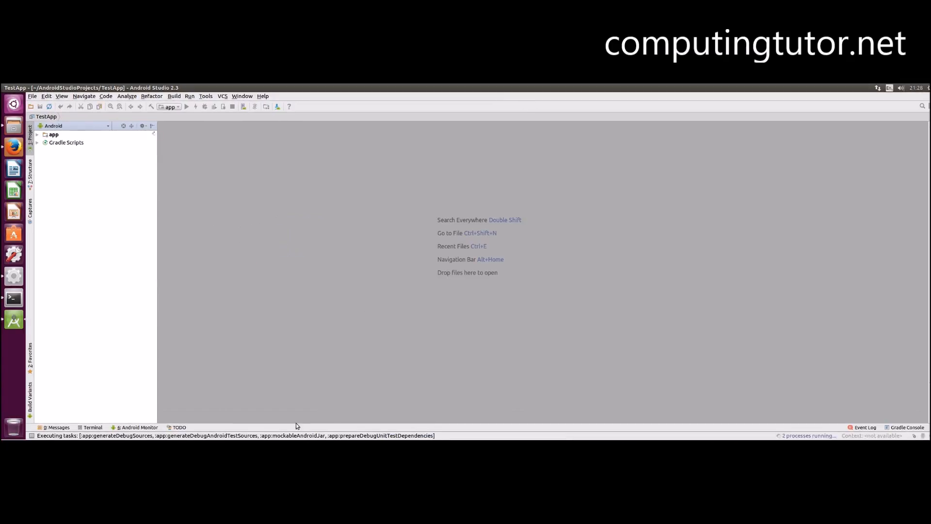
pyautogui.click(41, 136)
pyautogui.click(37, 135)
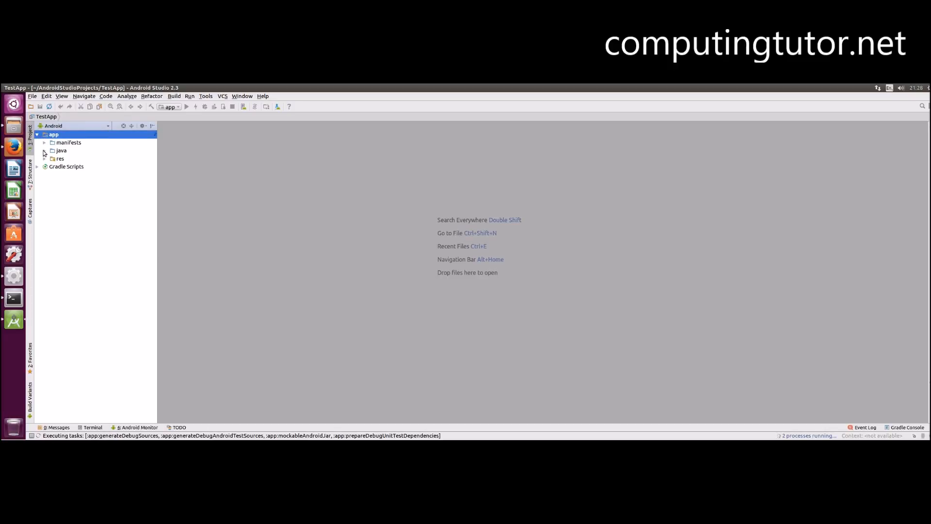
pyautogui.click(44, 149)
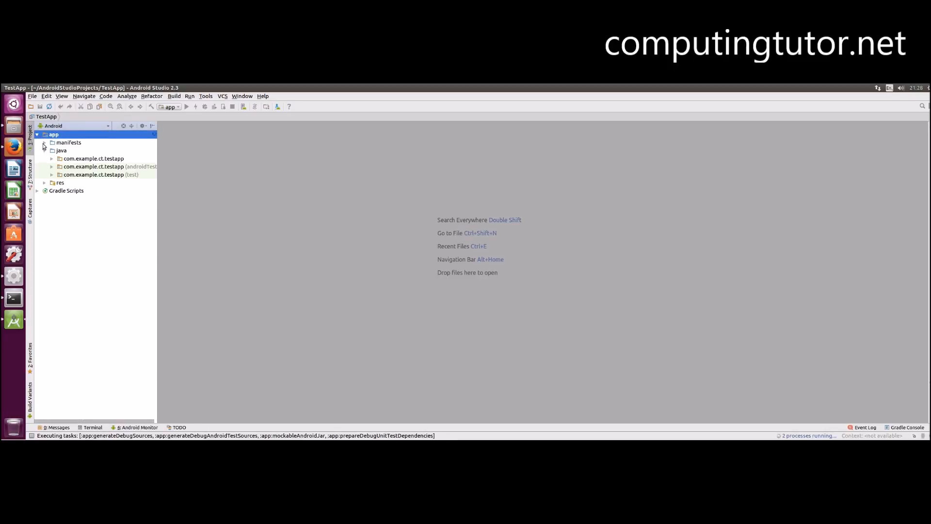
pyautogui.click(44, 183)
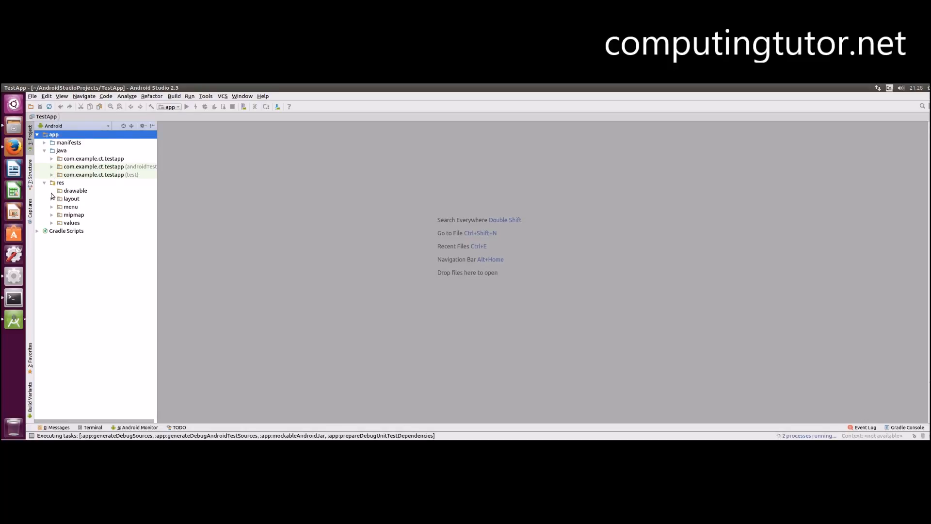
pyautogui.click(52, 200)
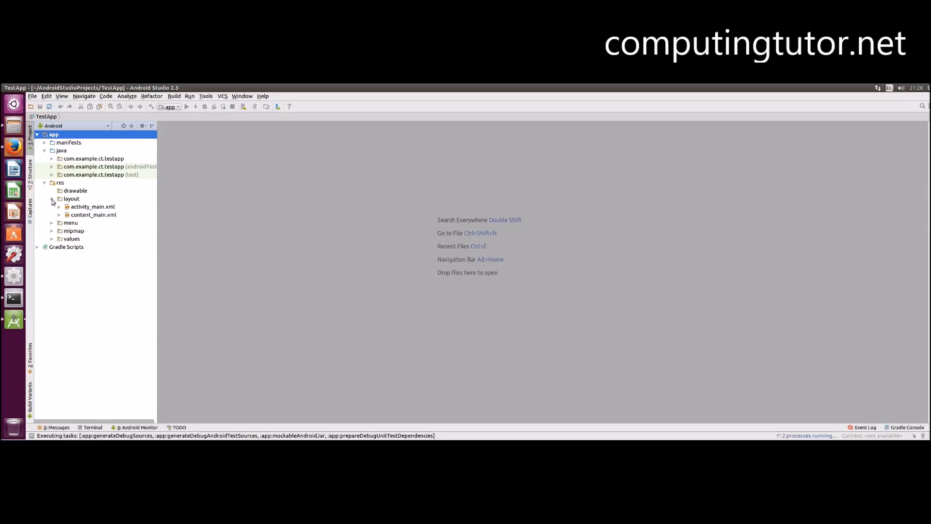
# - Open activity_main.xml, then expand the com.example.ct.testapp package and open MainActivity
pyautogui.doubleClick(97, 207)
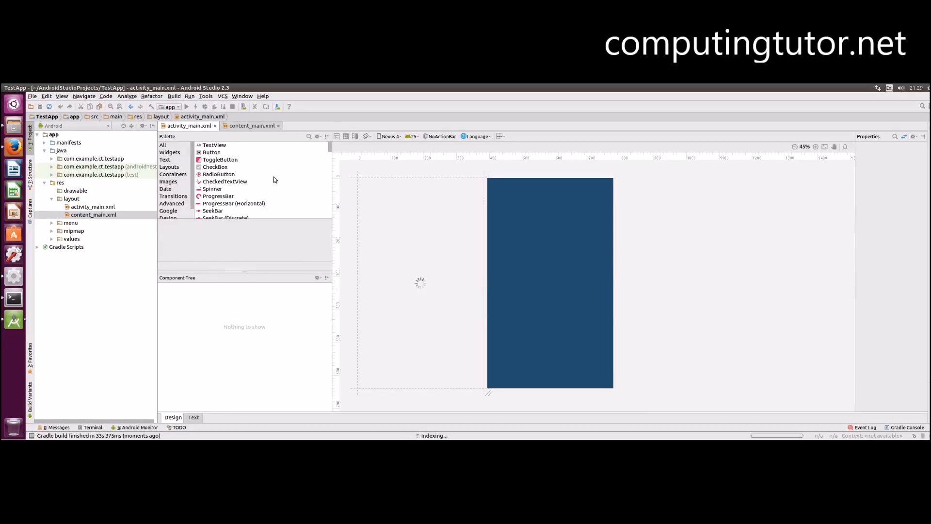
pyautogui.click(50, 161)
pyautogui.click(99, 167)
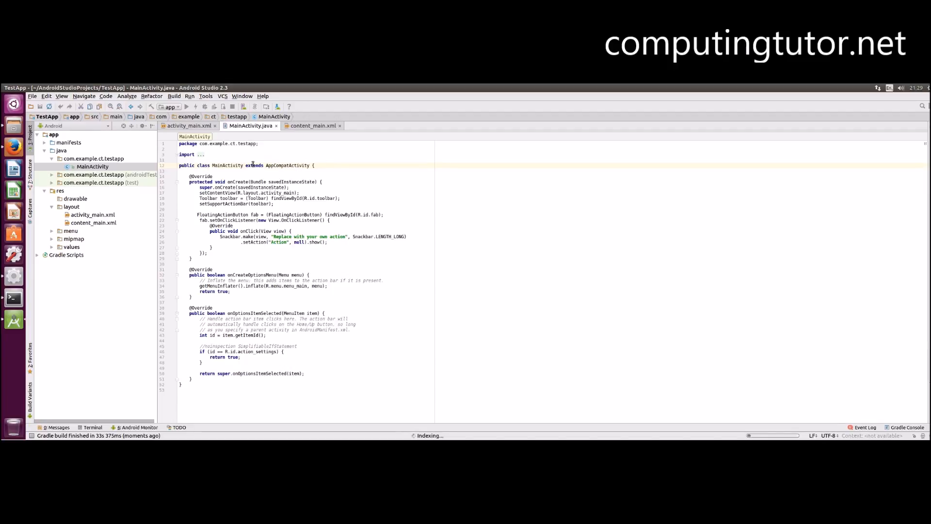
# - Create a desktop entry for Android Studio and enter the account password to authorize it
pyautogui.click(205, 97)
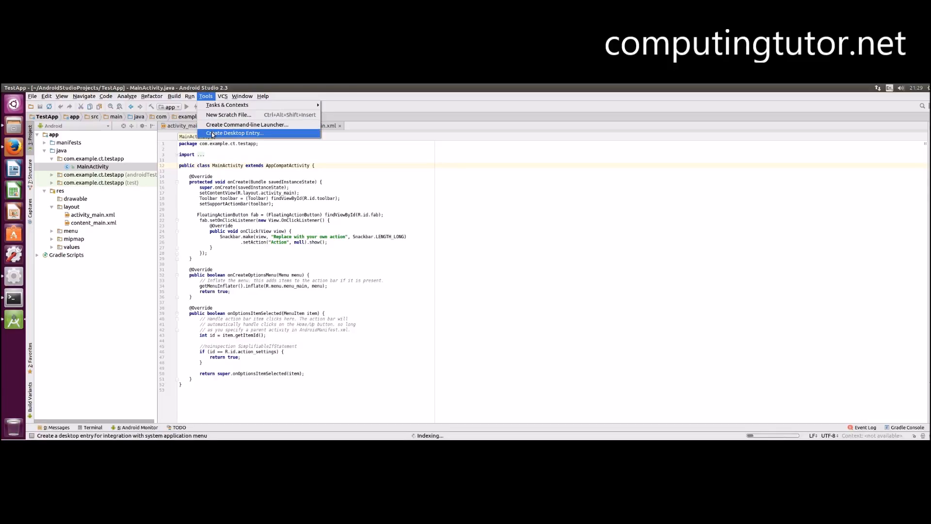
pyautogui.click(212, 133)
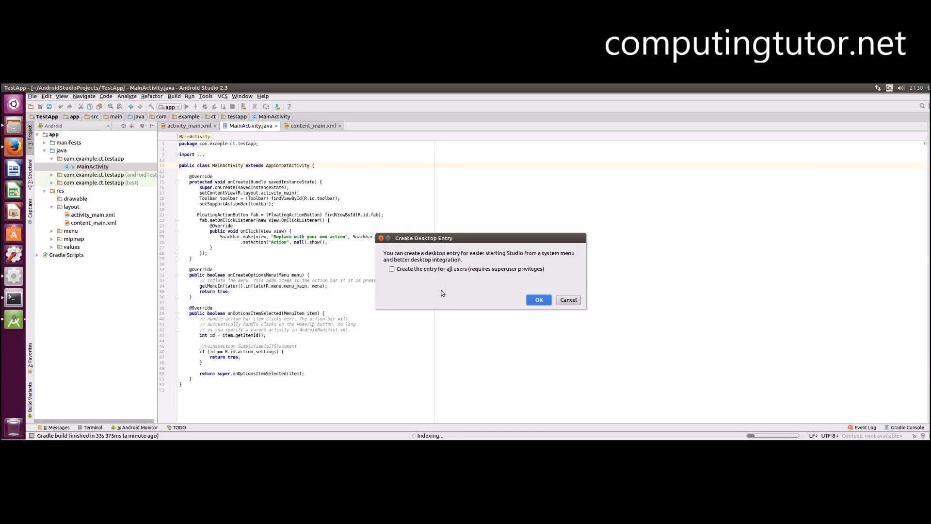
pyautogui.press('Return')
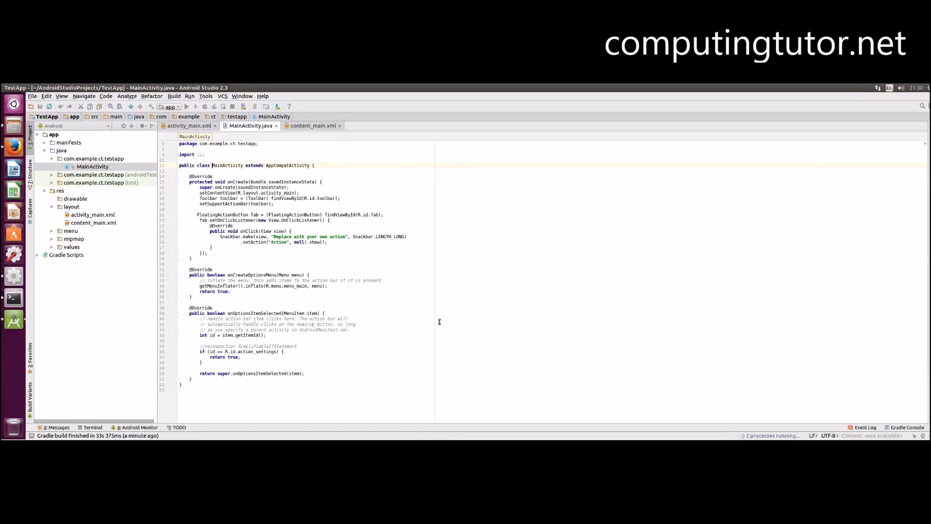
pyautogui.write('••••')
pyautogui.press('Return')
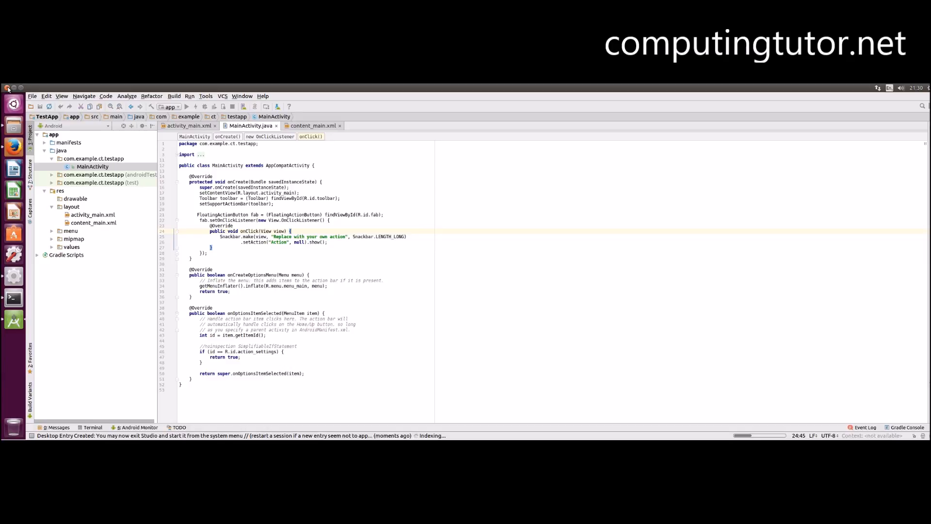
# - Close Android Studio and relaunch it from the Android Studio entry in the application launcher
pyautogui.click(7, 88)
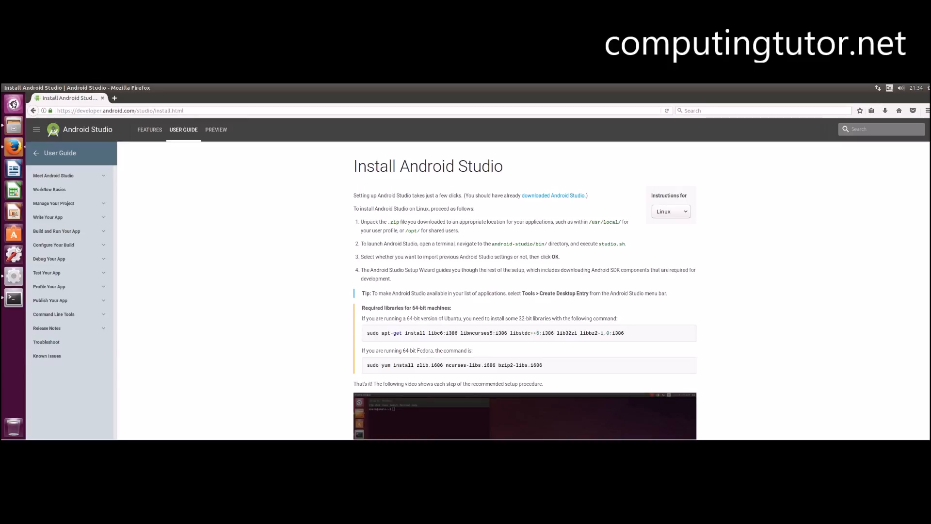
pyautogui.click(13, 104)
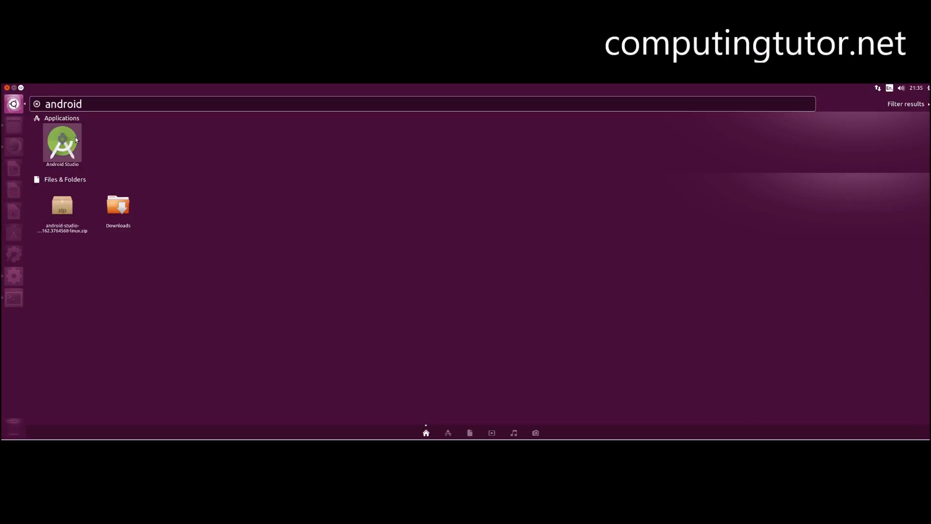
pyautogui.click(74, 137)
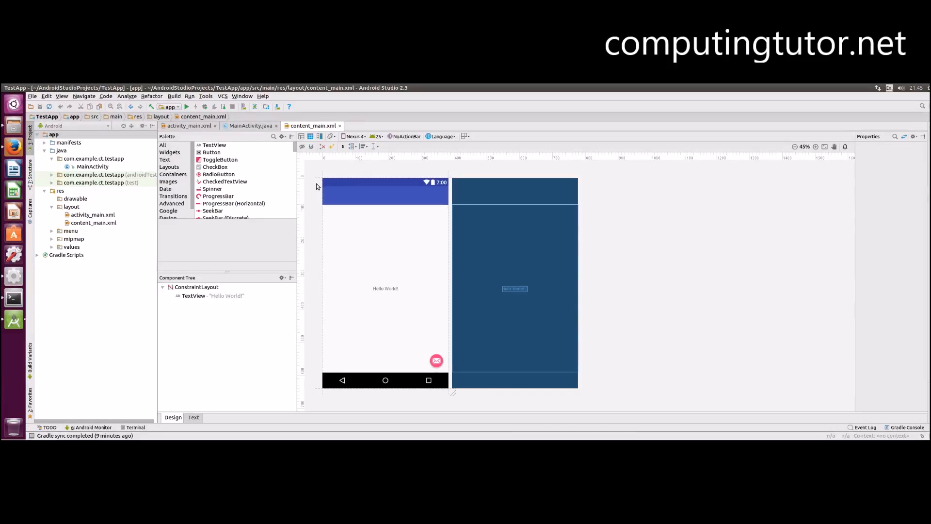
# - Exit Android Studio, confirming the exit prompt
pyautogui.click(8, 88)
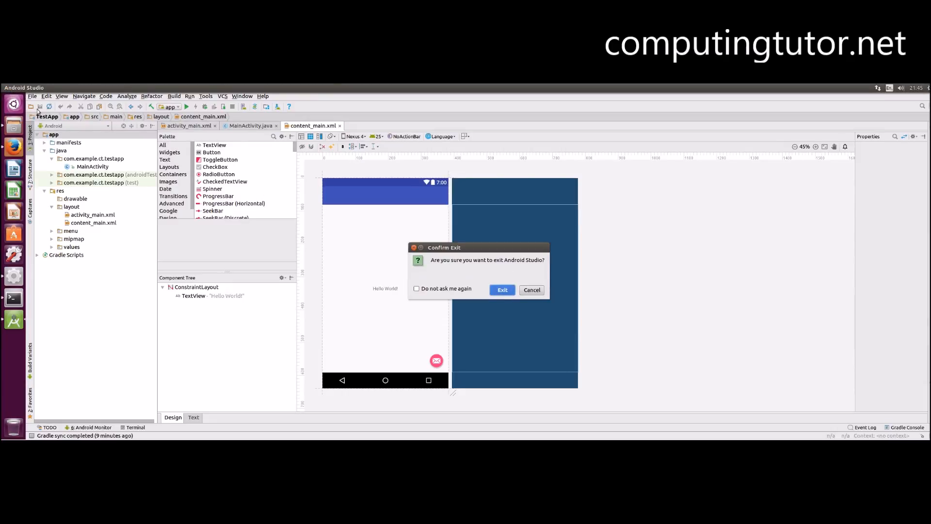
pyautogui.click(502, 288)
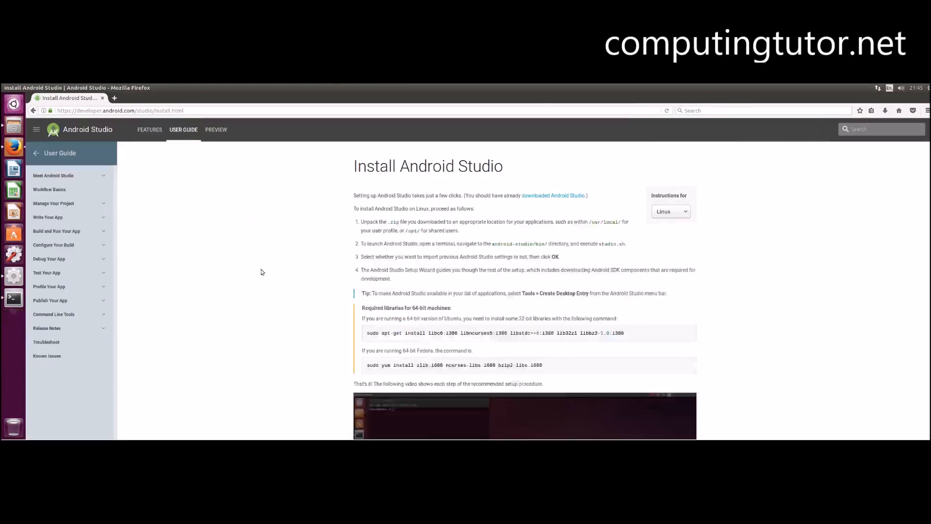
pyautogui.click(13, 104)
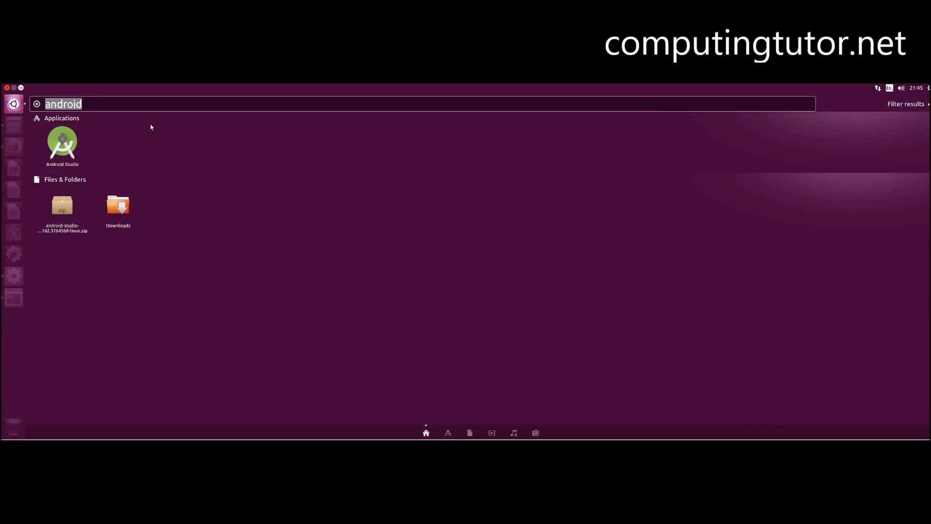
pyautogui.press('BackSpace')
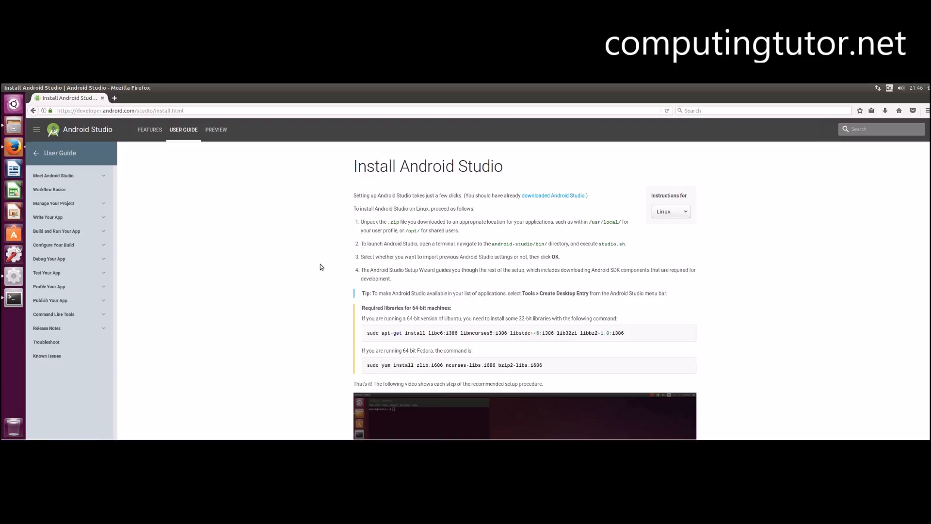
# - Scroll through the Install Android Studio page to review the instructions and setup video
pyautogui.scroll(-1, 320, 264)
pyautogui.scroll(-8, 320, 267)
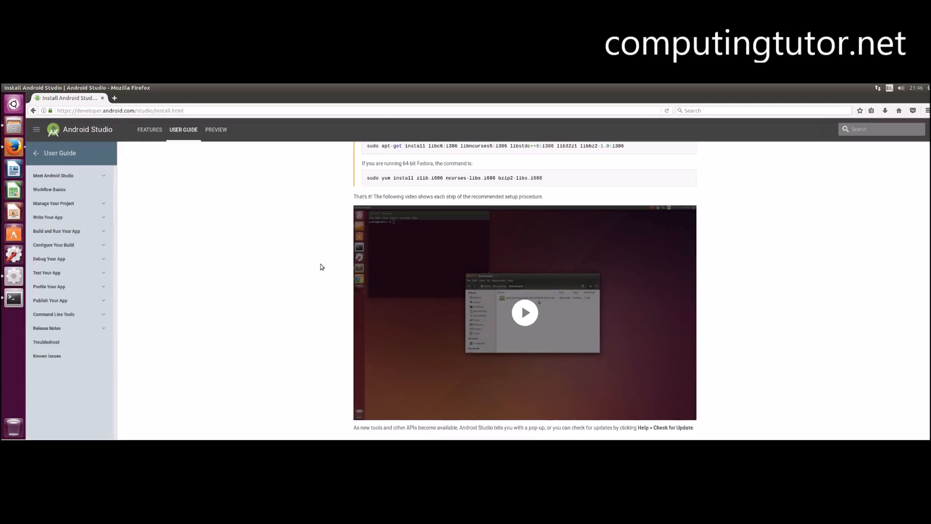
pyautogui.scroll(9, 320, 266)
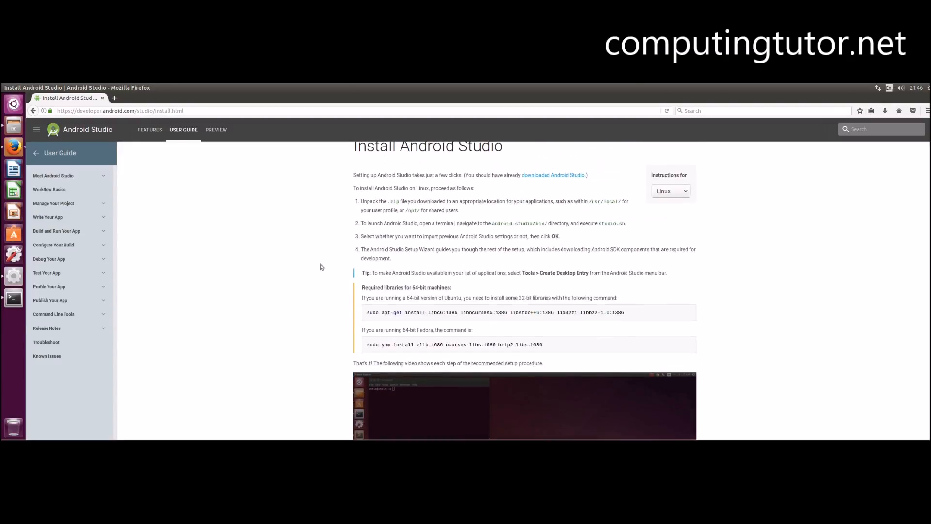